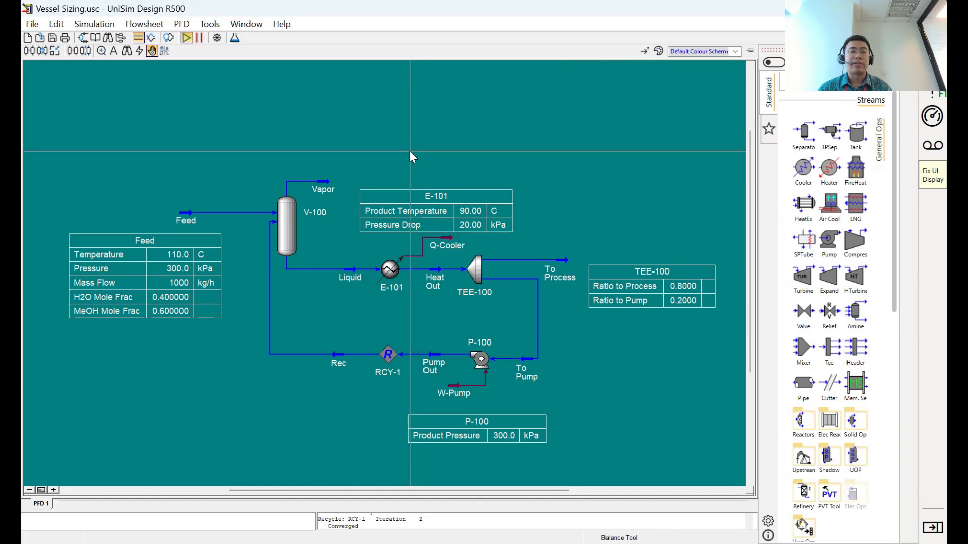
Check the vapour/phase fraction of the Feed and Rec streams that enter separator V-100.
scroll(252, 277, up, 1)
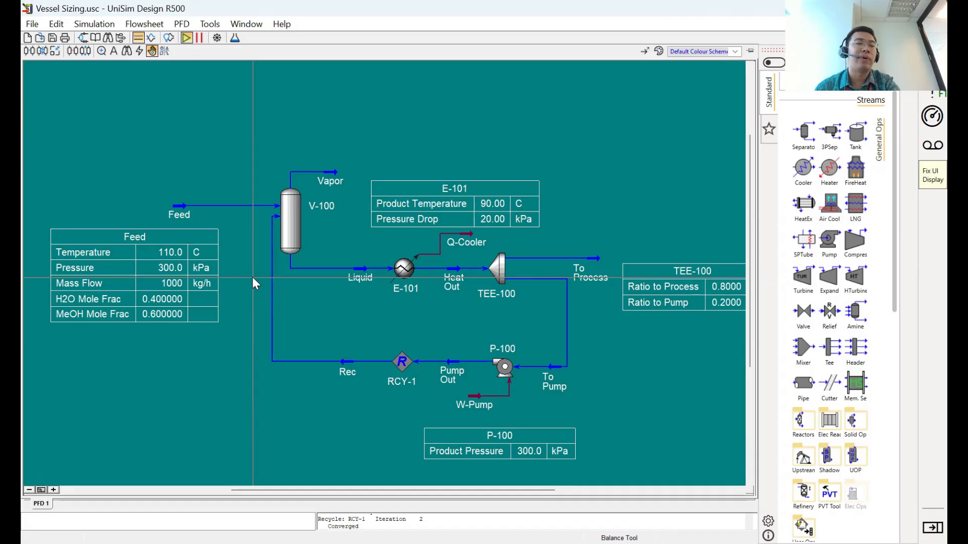
double_click(172, 214)
click(330, 222)
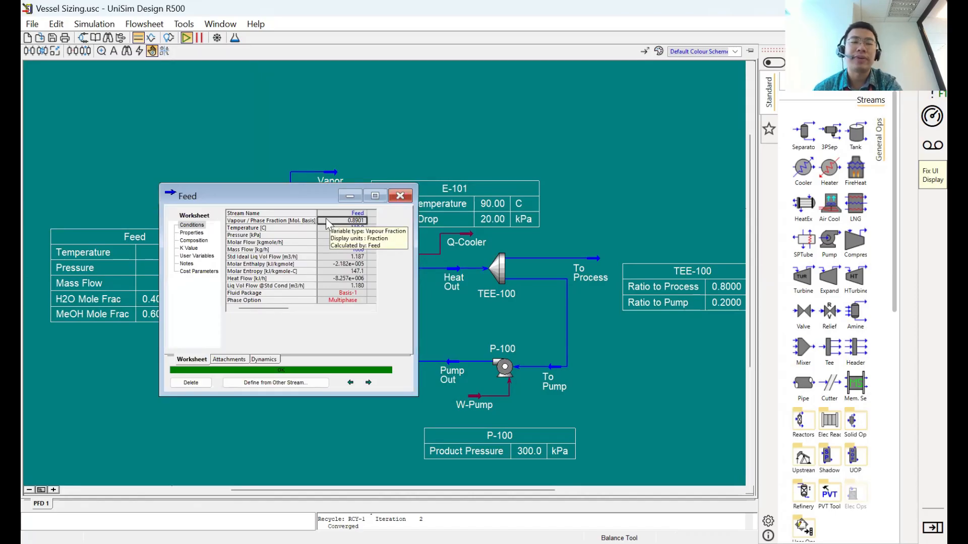
click(400, 196)
click(342, 370)
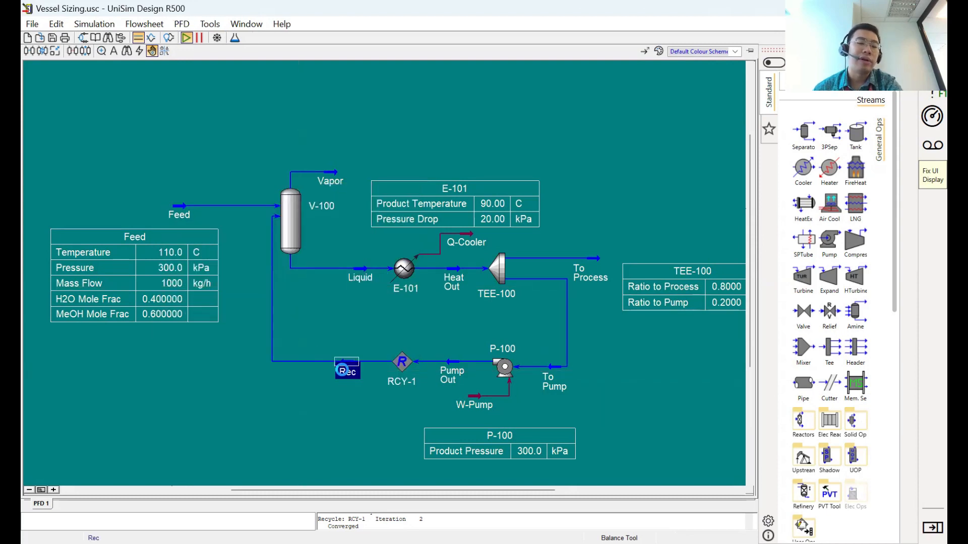
double_click(342, 370)
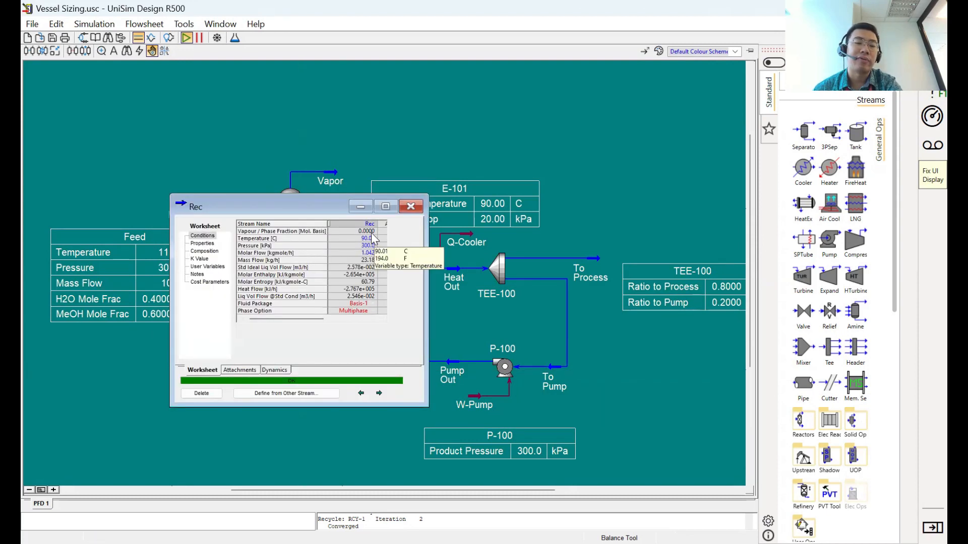
click(373, 232)
click(418, 209)
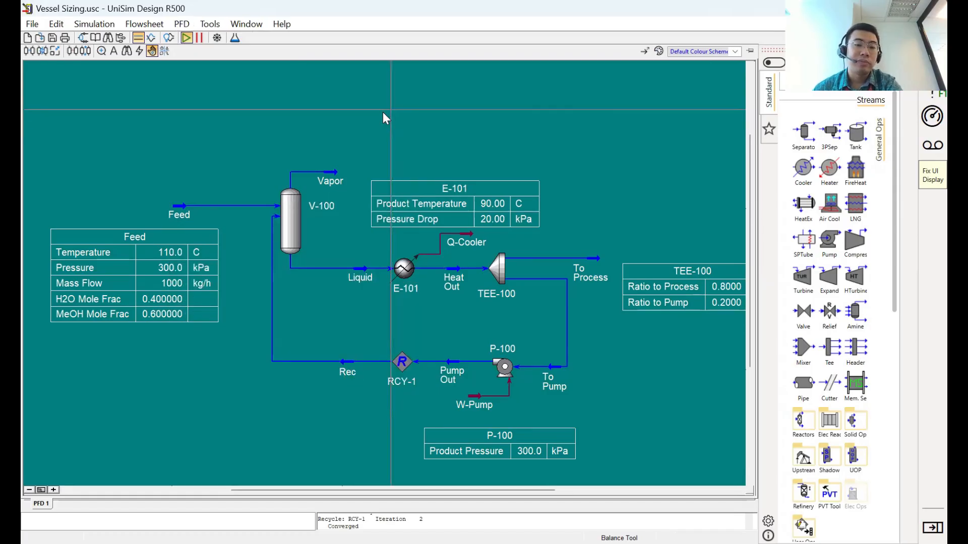
Clear the existing dimensions of separator V-100 and Quick Size it as a vertical cylinder.
double_click(291, 218)
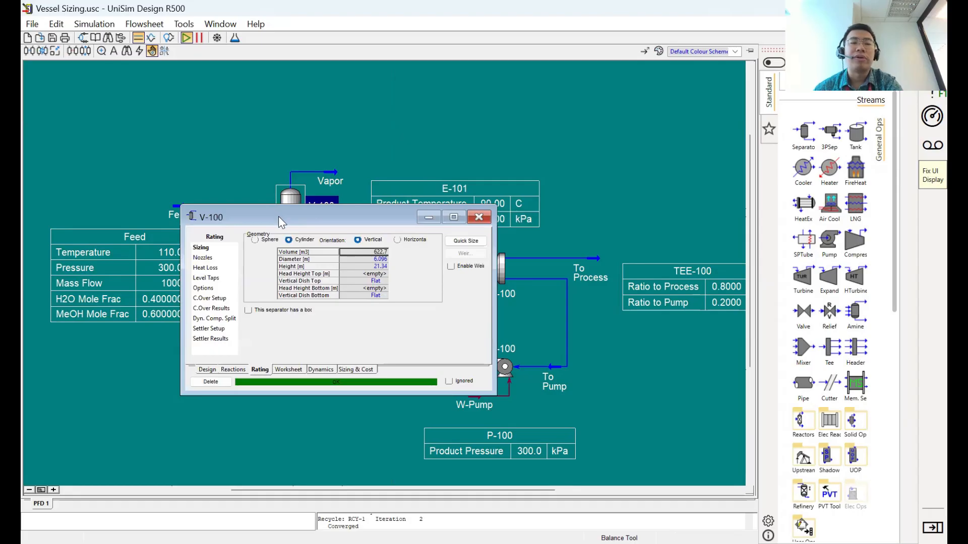
drag(278, 216, 497, 107)
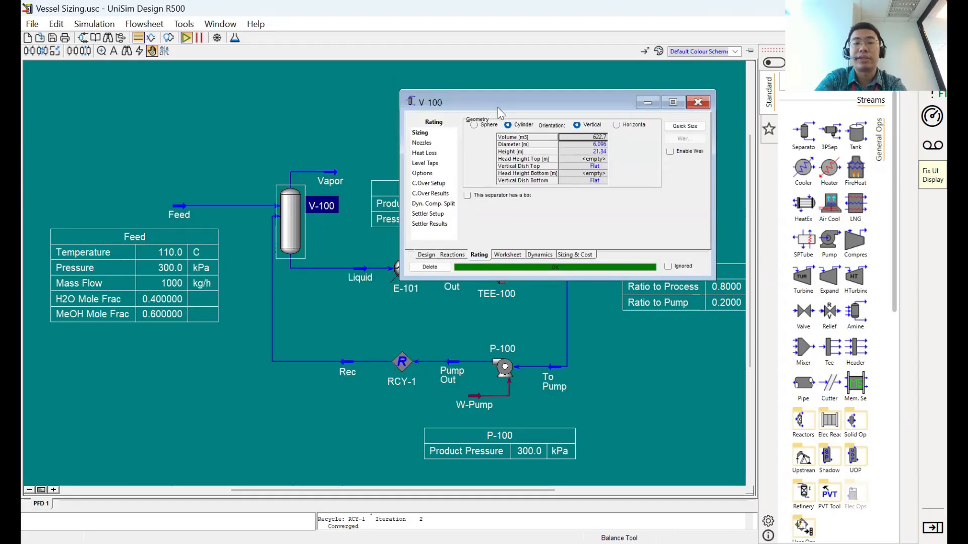
click(601, 145)
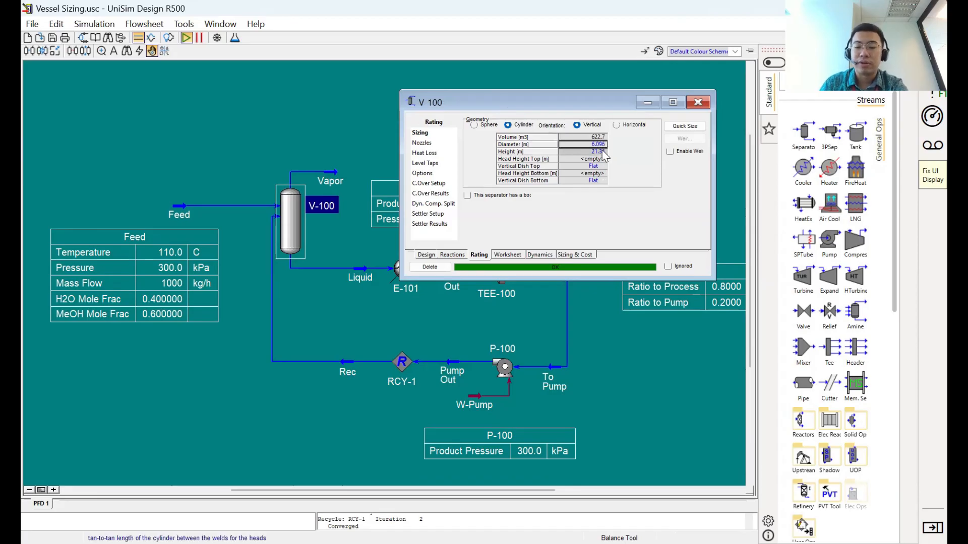
key(Delete)
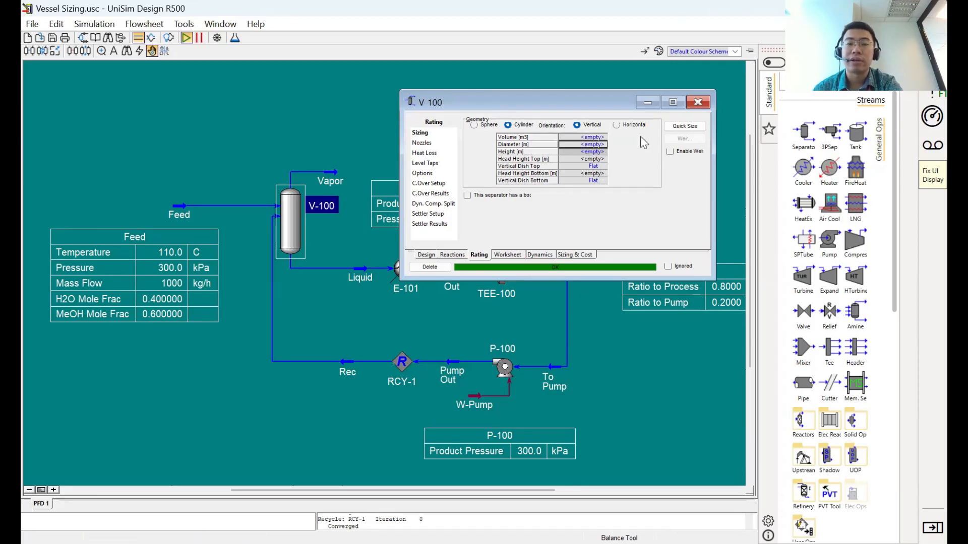
click(691, 127)
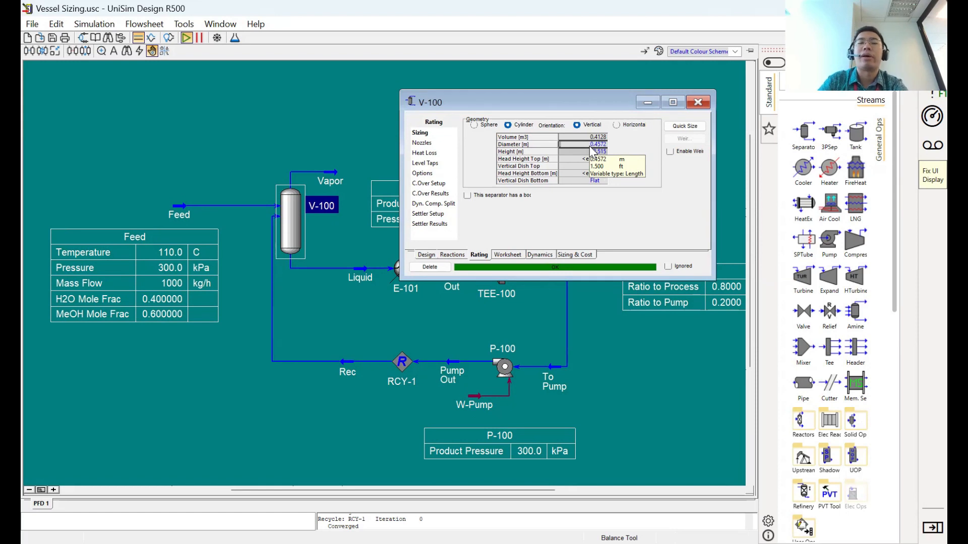
Clear V-100's dimensions, change its orientation to horizontal and Quick Size it to inspect the diameter and length.
key(Delete)
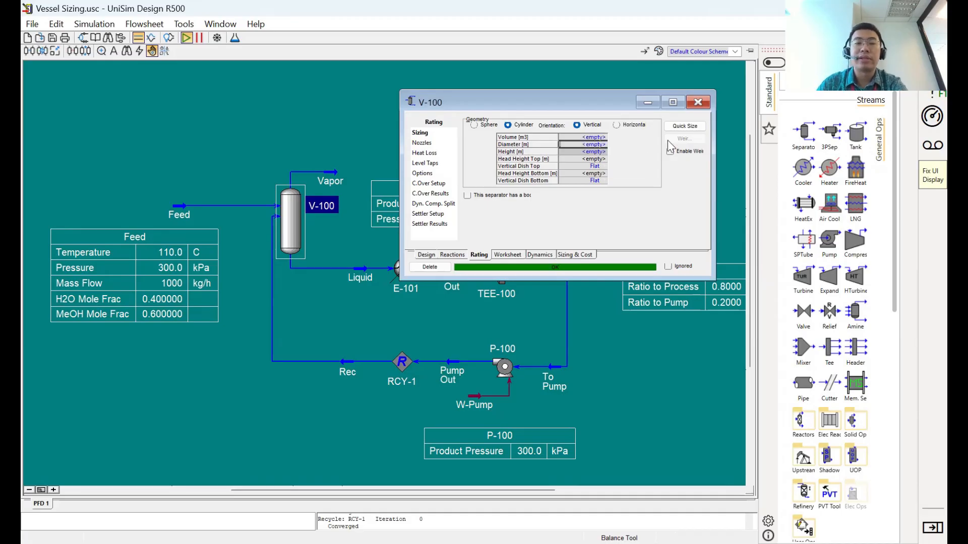
click(616, 125)
click(684, 126)
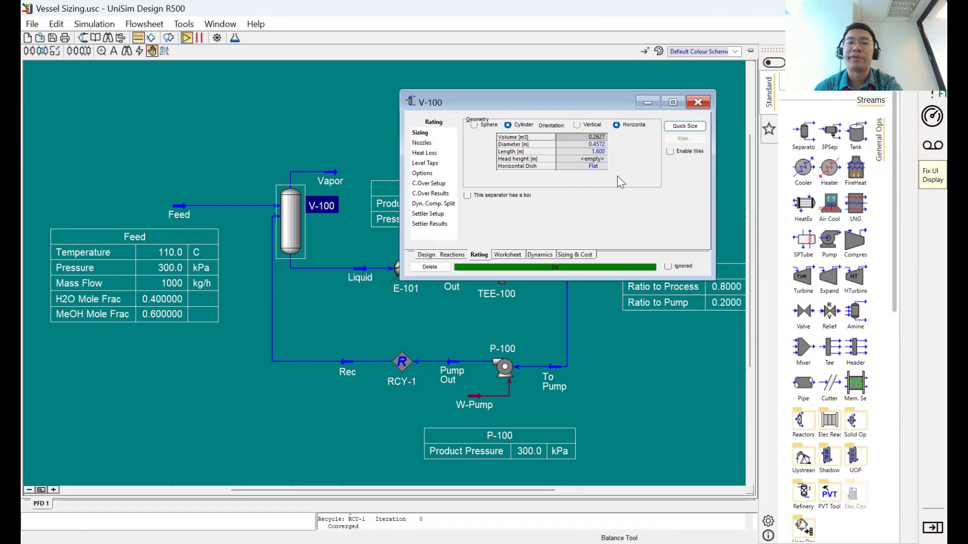
click(596, 146)
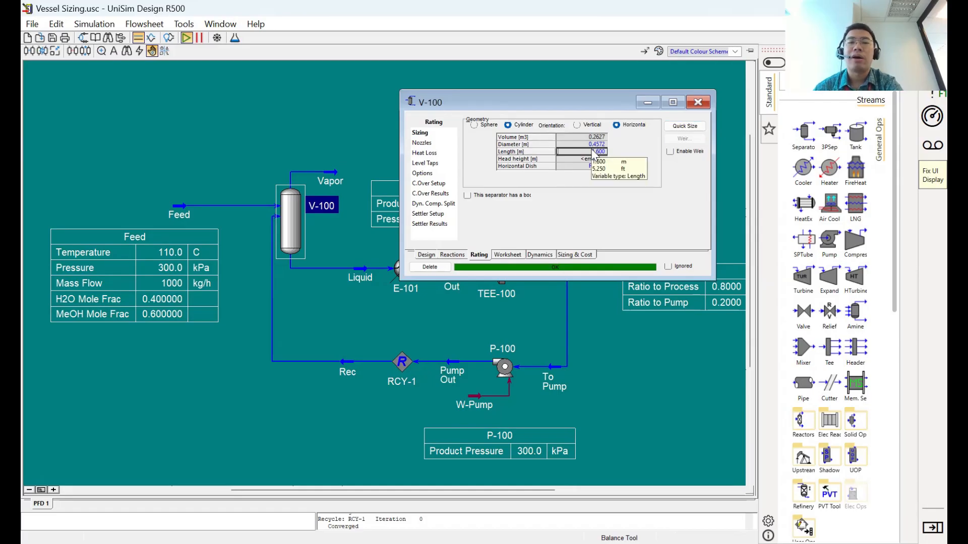
click(586, 153)
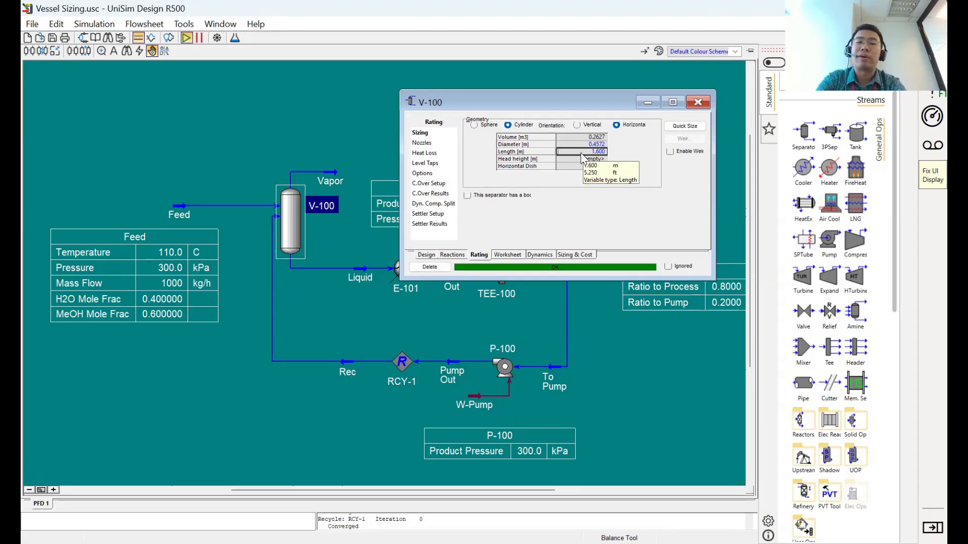
Clear V-100's dimensions, return it to vertical orientation and Quick Size it again, then close its window.
key(Up)
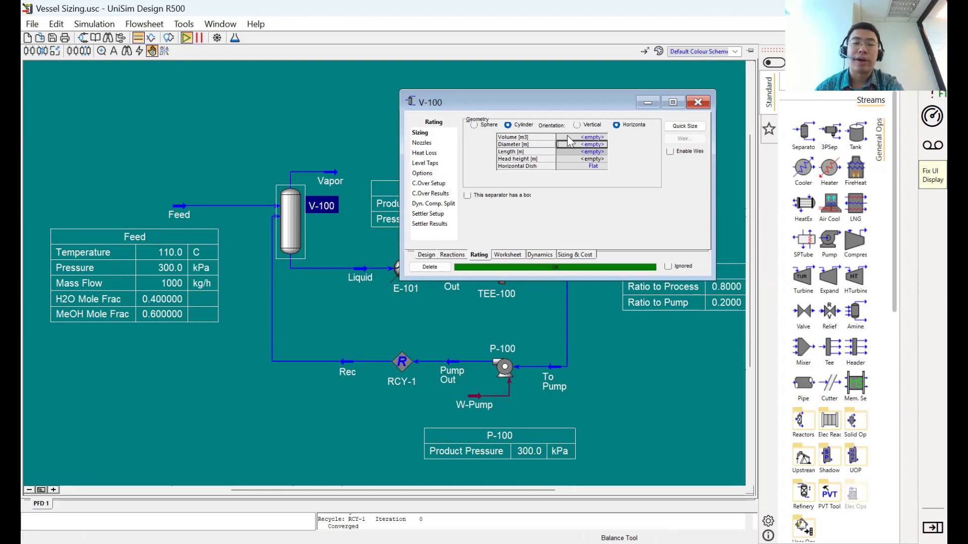
click(582, 126)
click(685, 126)
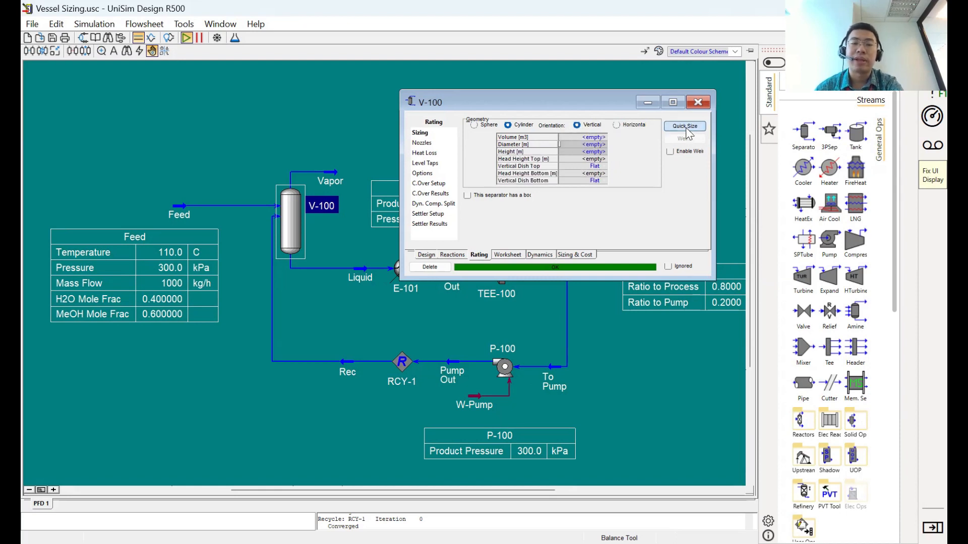
click(593, 151)
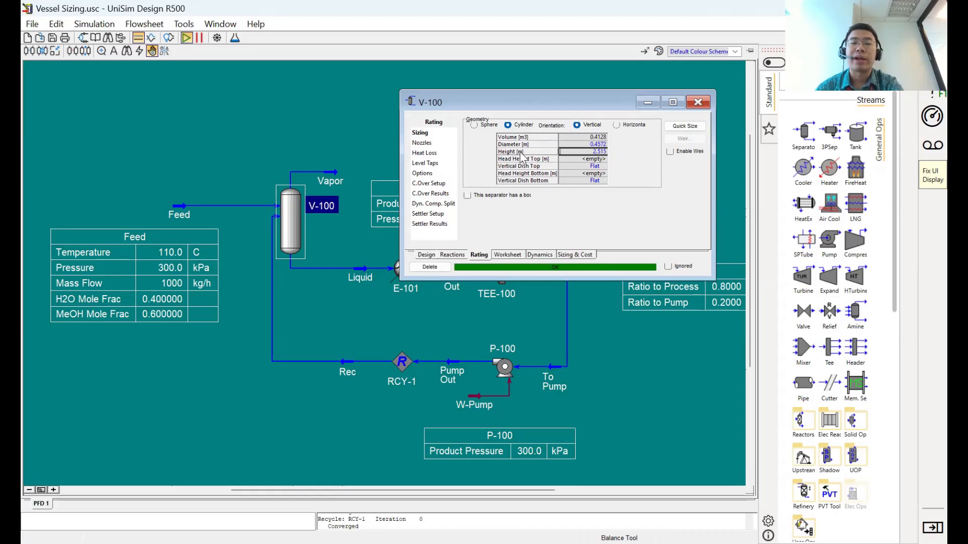
click(579, 144)
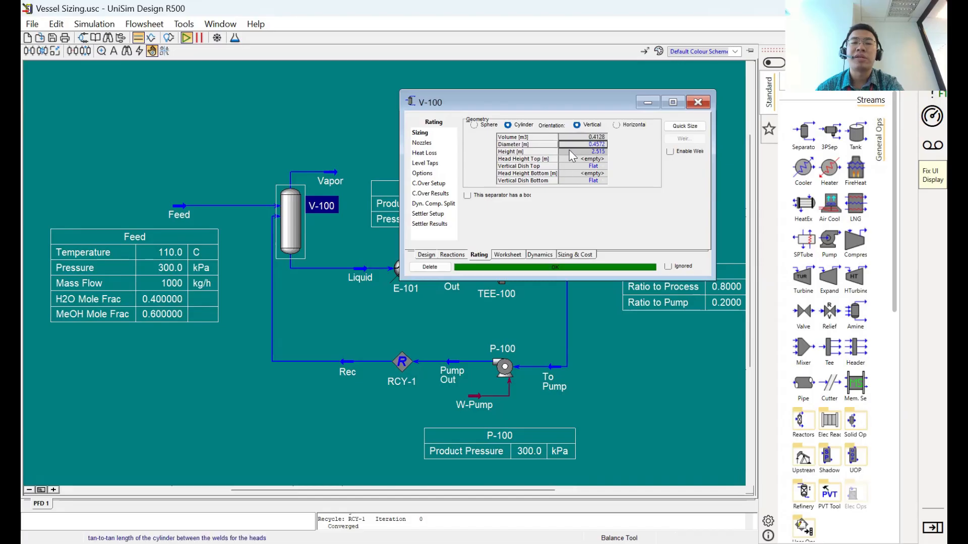
click(573, 139)
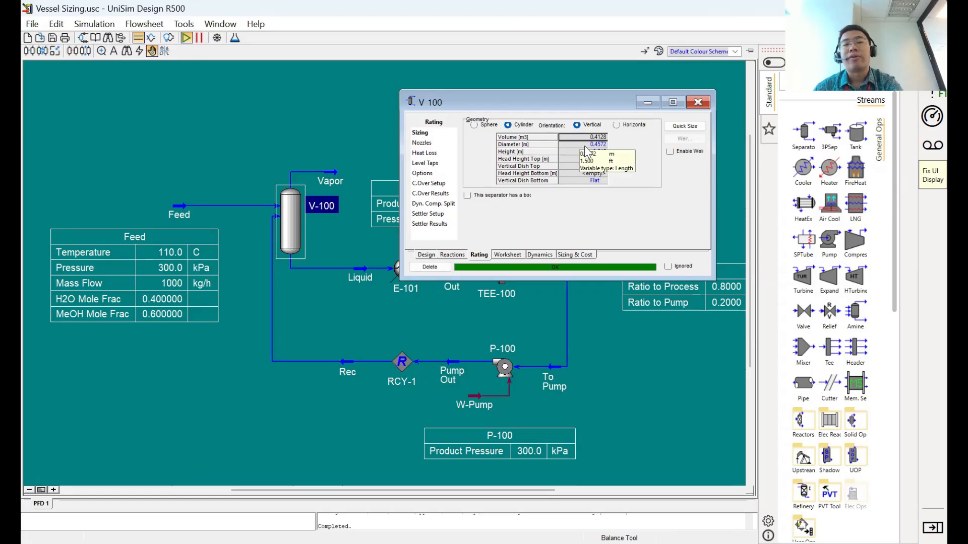
click(585, 145)
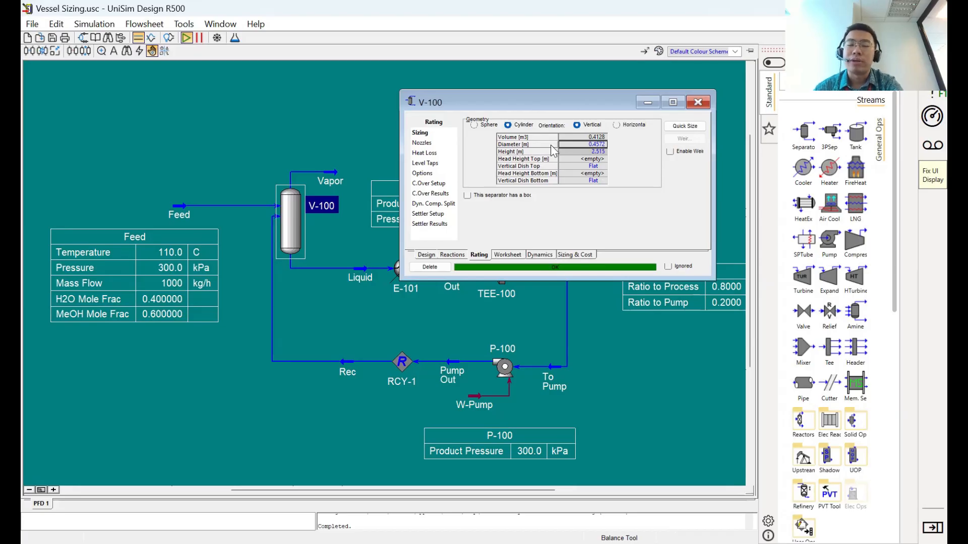
key(Escape)
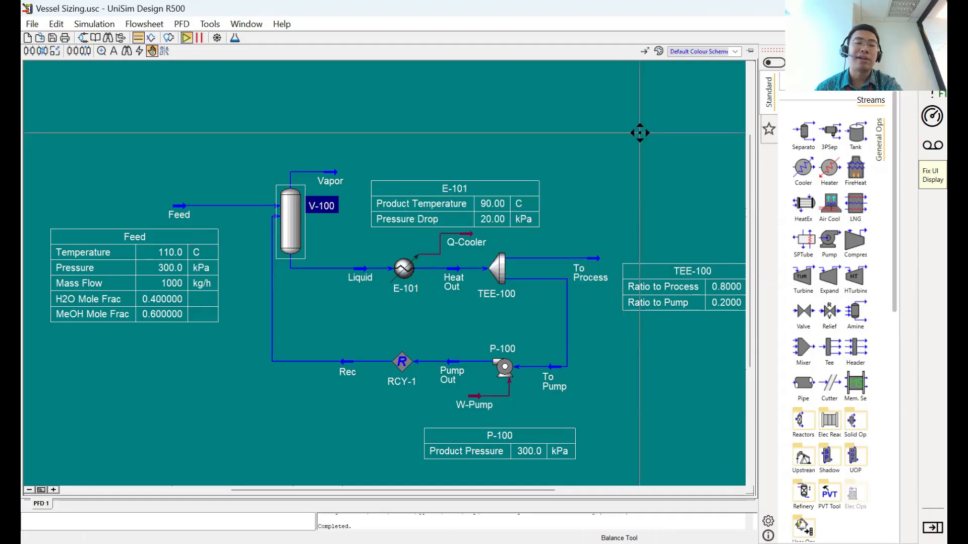
click(639, 133)
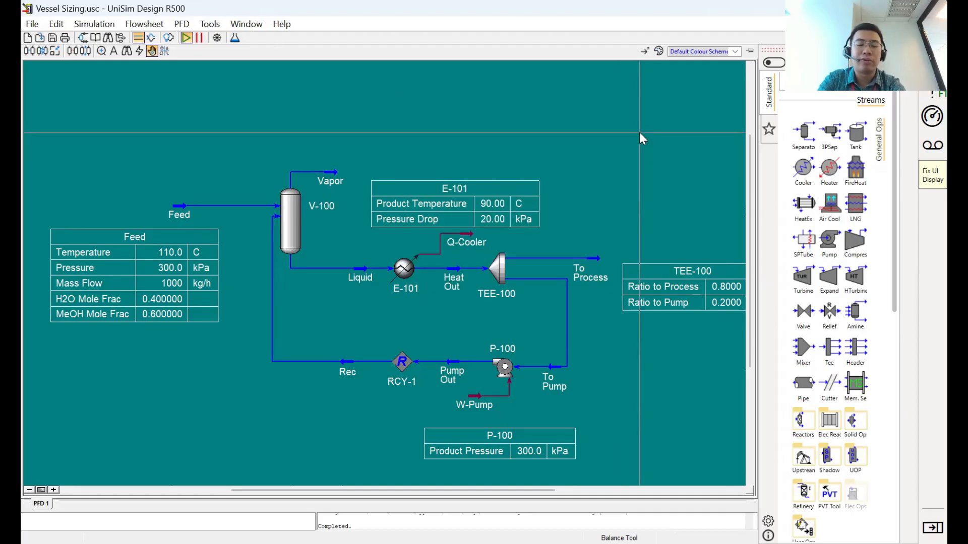
Add a Vessel Sizing utility to the case and close the list of available utilities.
key(ctrl+u)
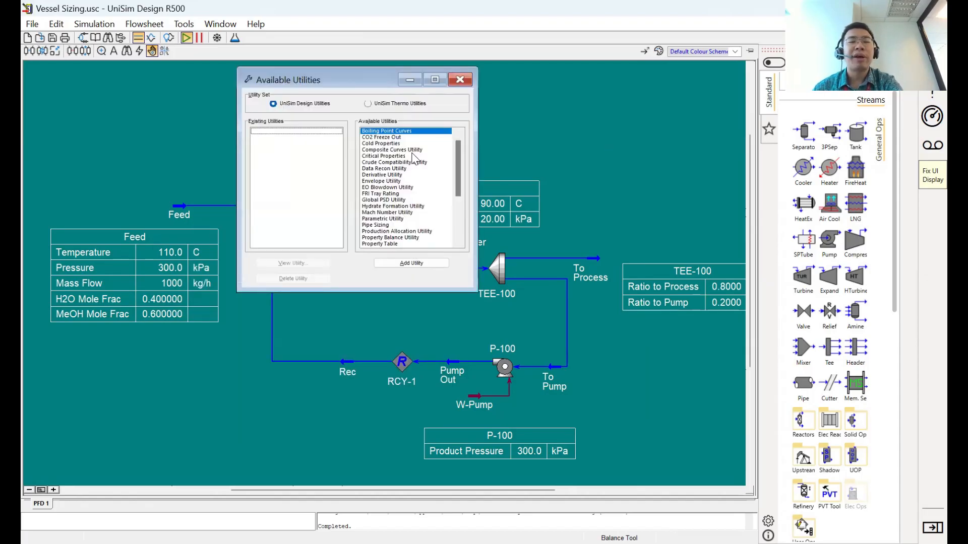
scroll(430, 184, down, 2)
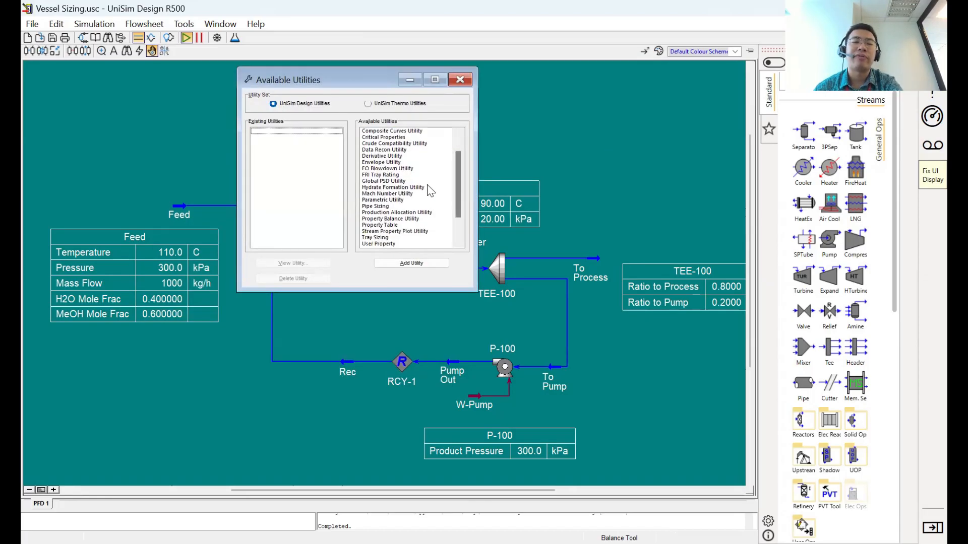
scroll(411, 222, down, 1)
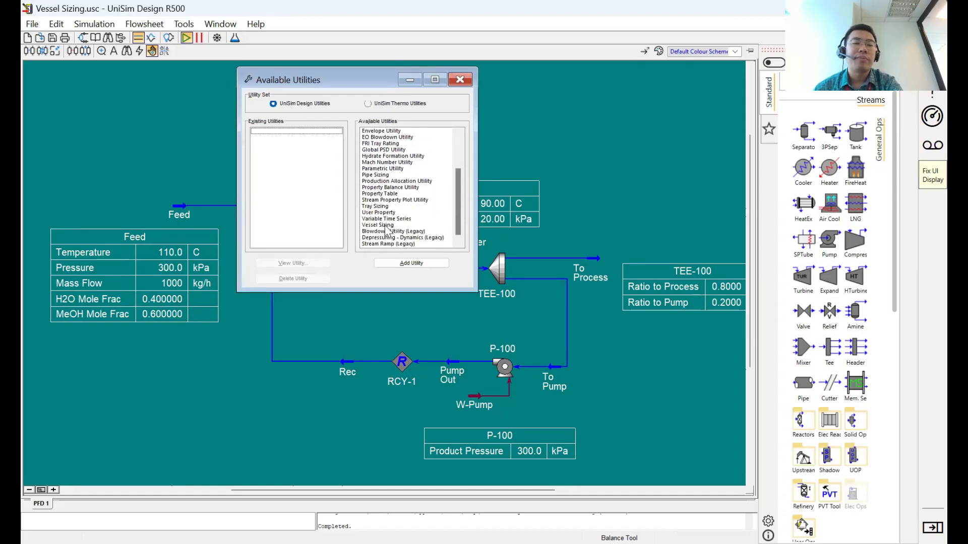
click(385, 226)
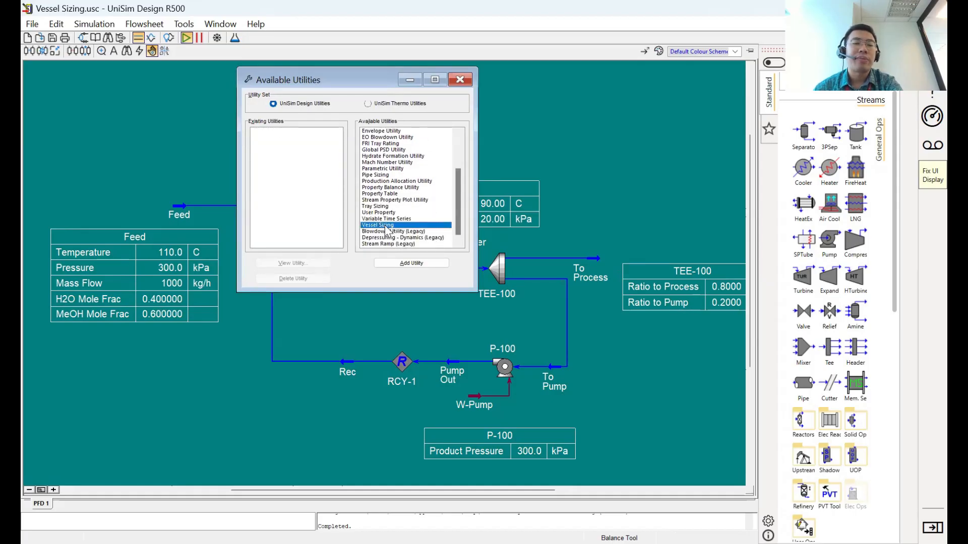
click(420, 267)
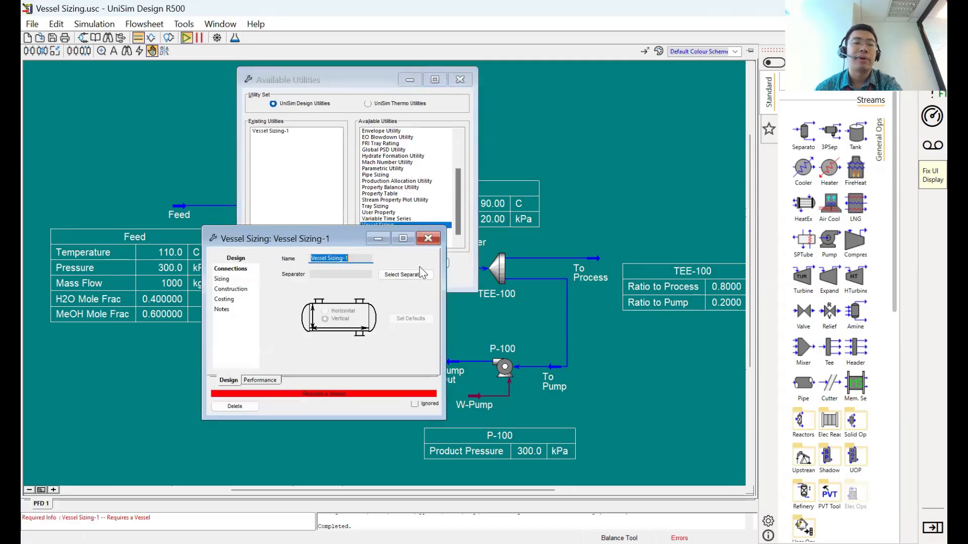
drag(381, 81, 274, 100)
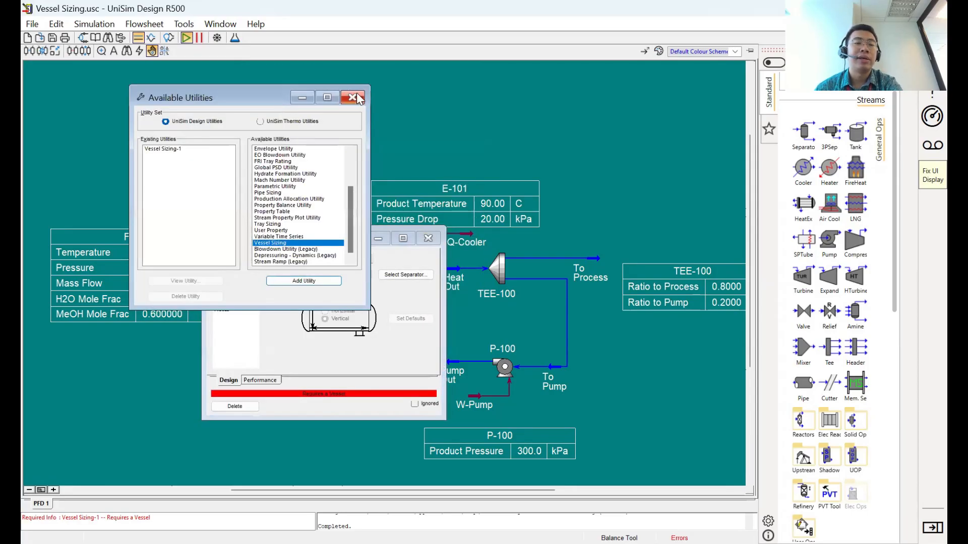
click(355, 96)
drag(343, 245, 578, 131)
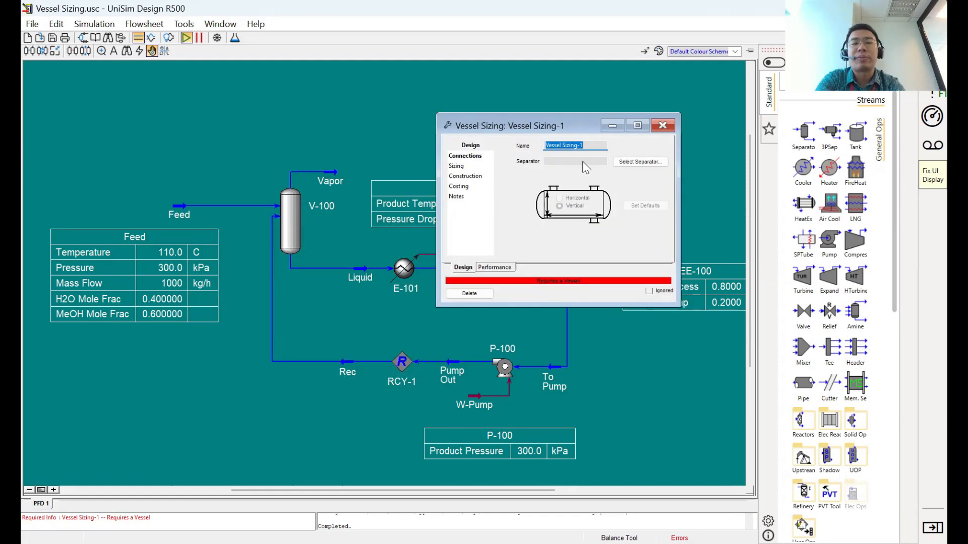
Attach separator V-100 to the vessel sizing utility and name the utility "V-100 Sizing".
click(635, 161)
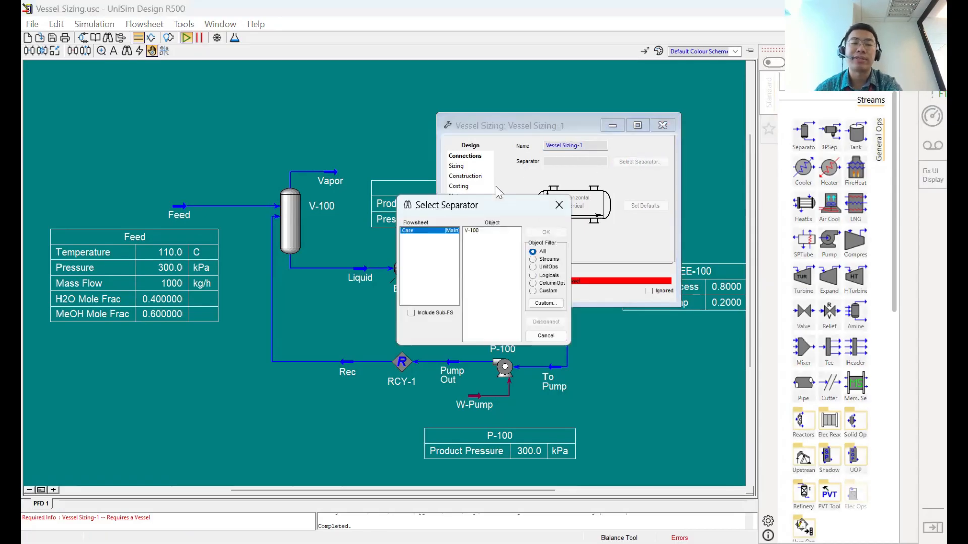
click(492, 231)
click(536, 233)
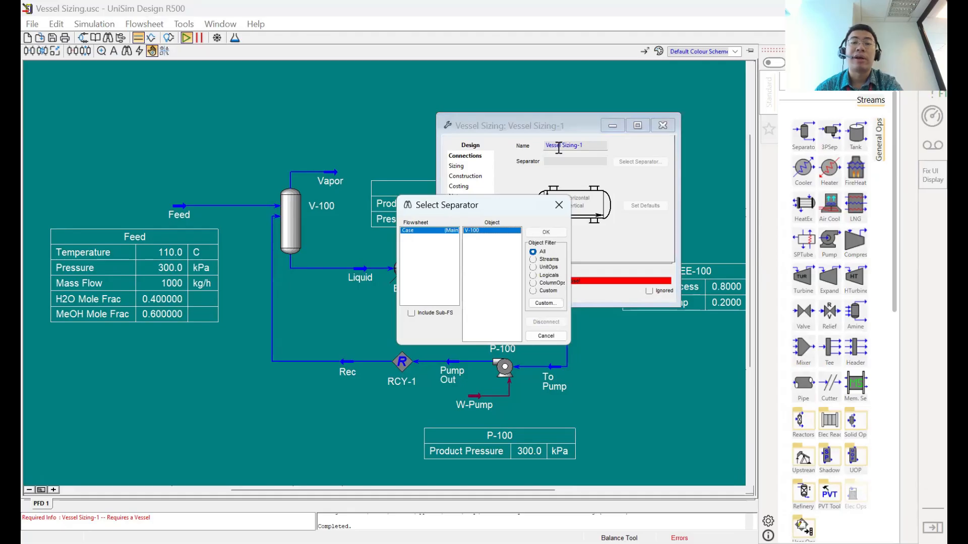
text(V-100 Sizing)
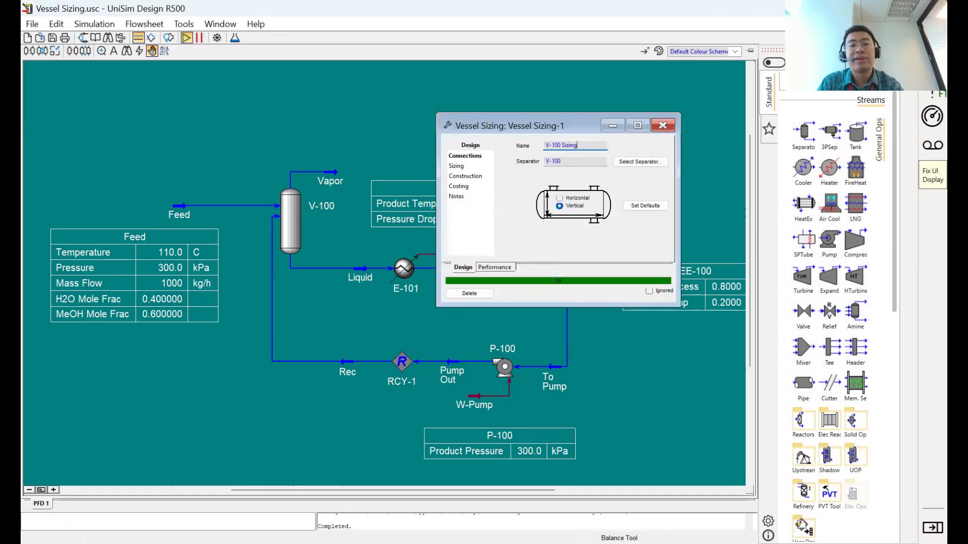
key(Return)
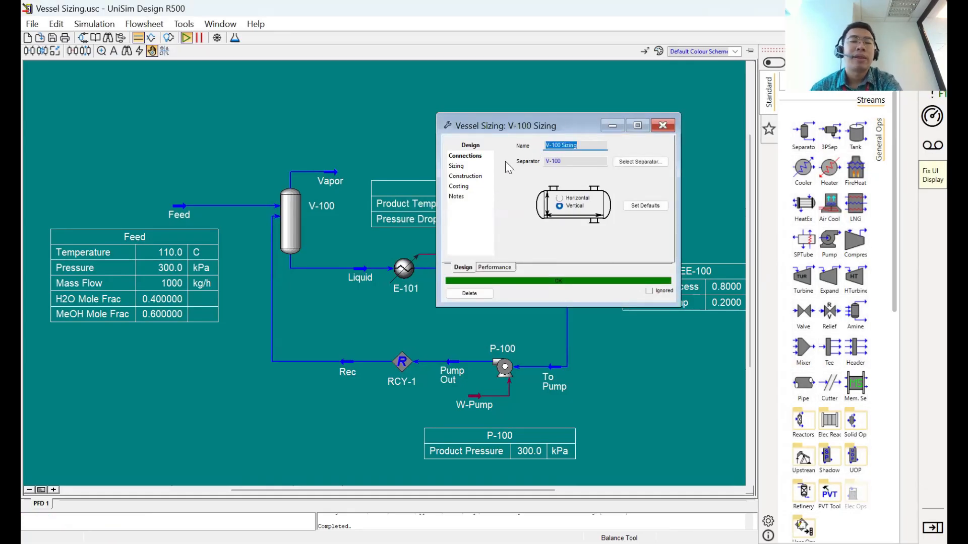
Examine the V-100 Sizing utility's available specifications and its active L/D ratio, liquid residence time and demister-to-top specifications.
click(455, 168)
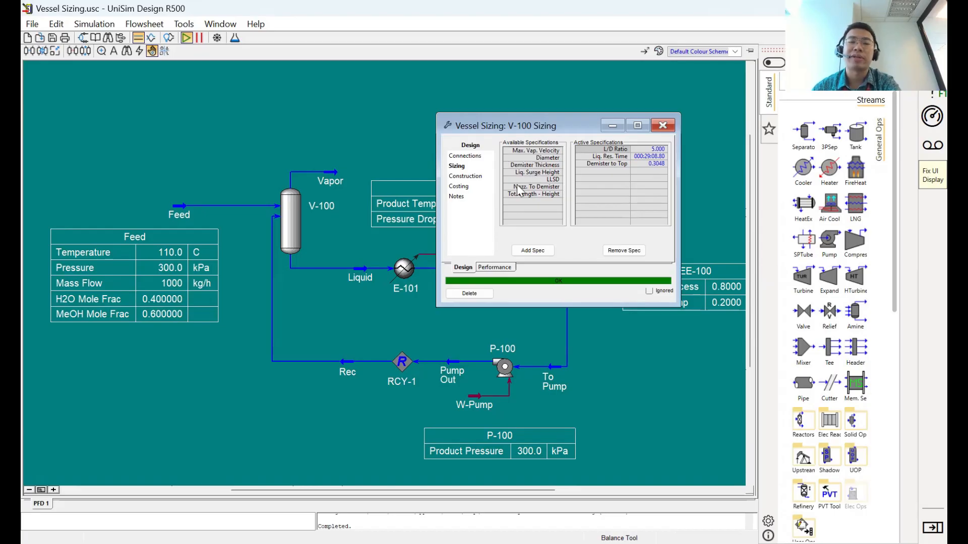
key(Down)
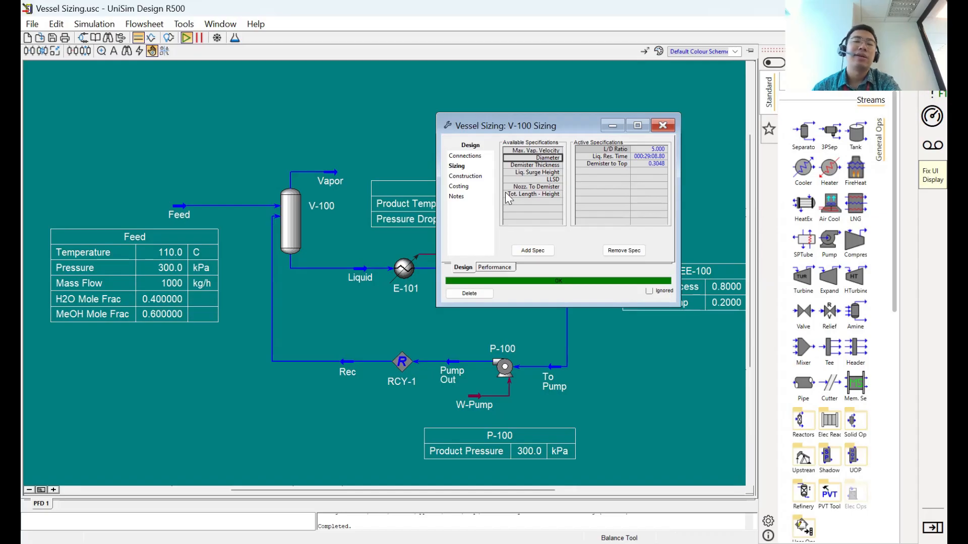
key(Up)
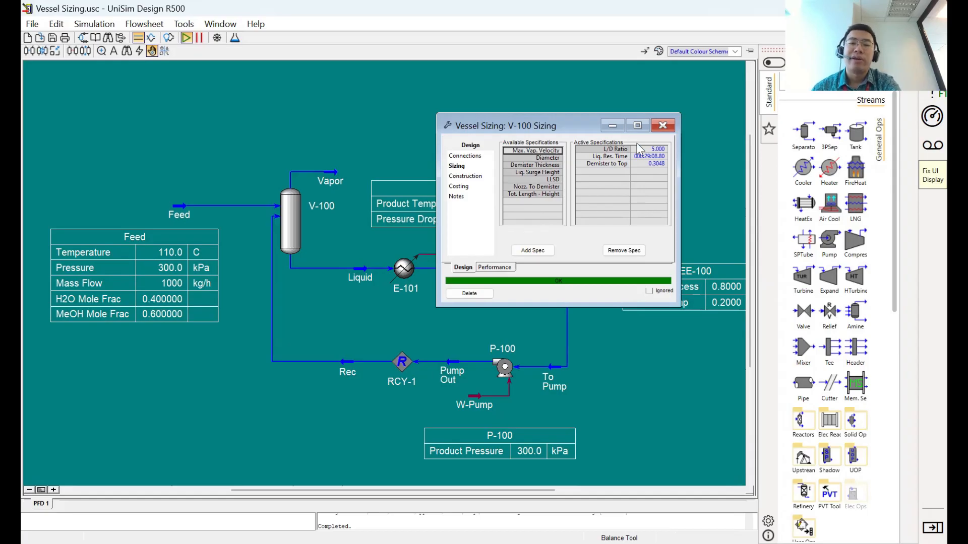
click(634, 164)
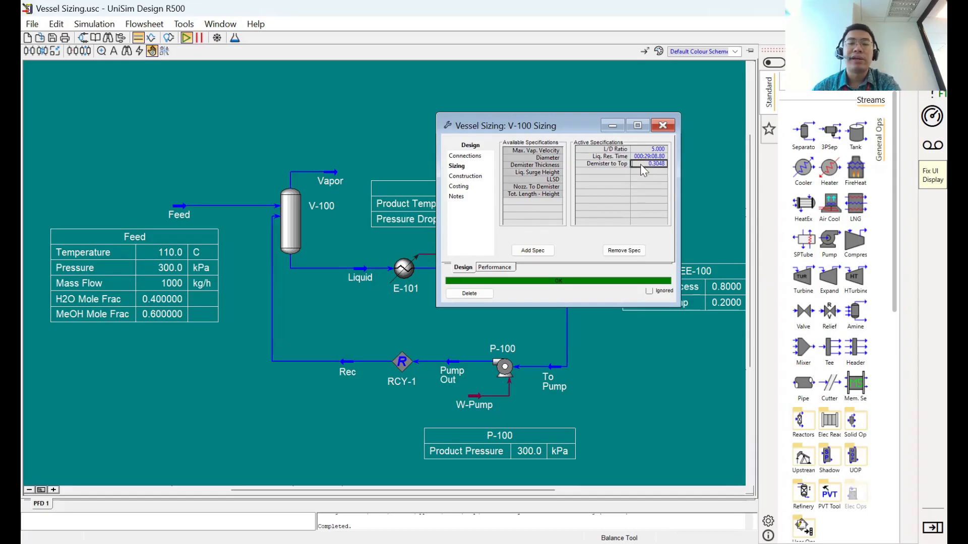
click(647, 156)
click(647, 149)
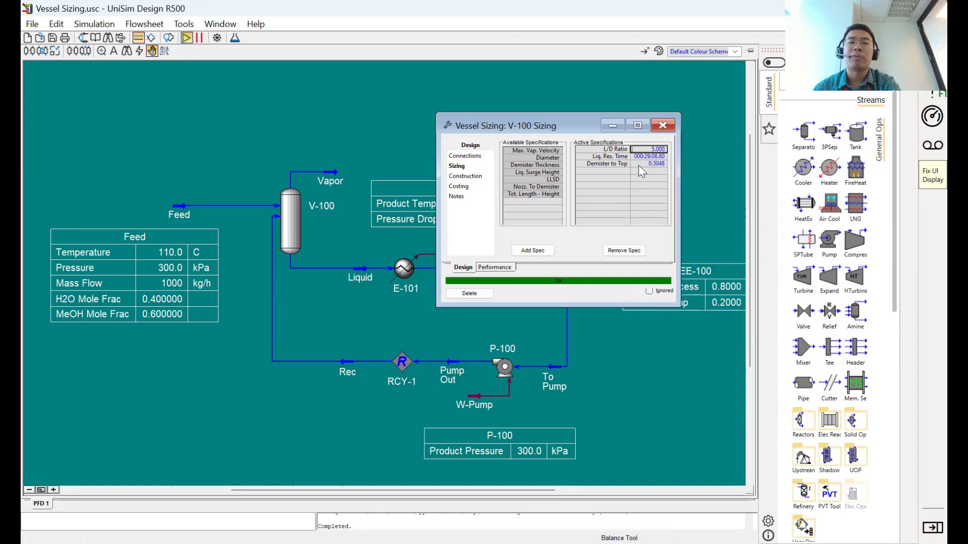
mouse_move(638, 165)
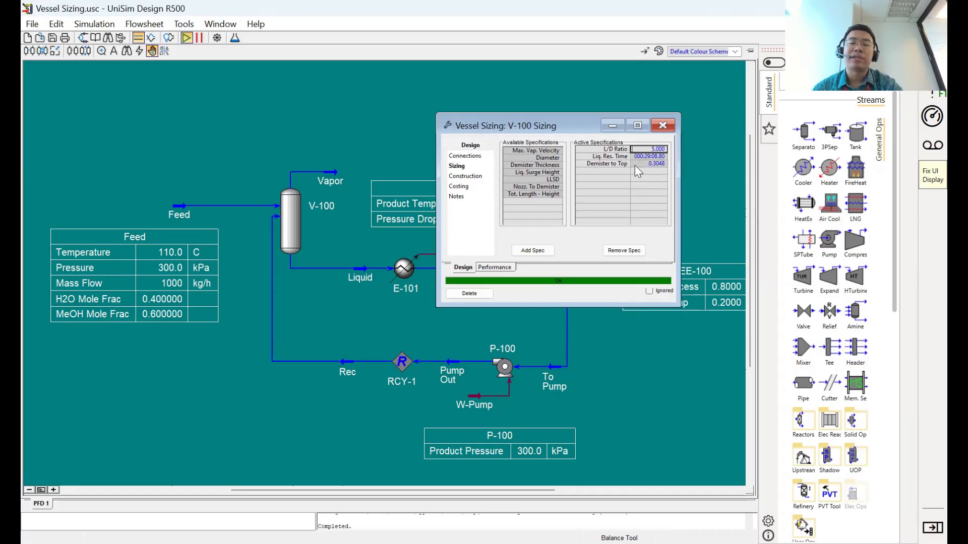
Compare the utility's sizing results with V-100's rating dimensions in a window beside it, and check the L/D ratio specification.
click(484, 267)
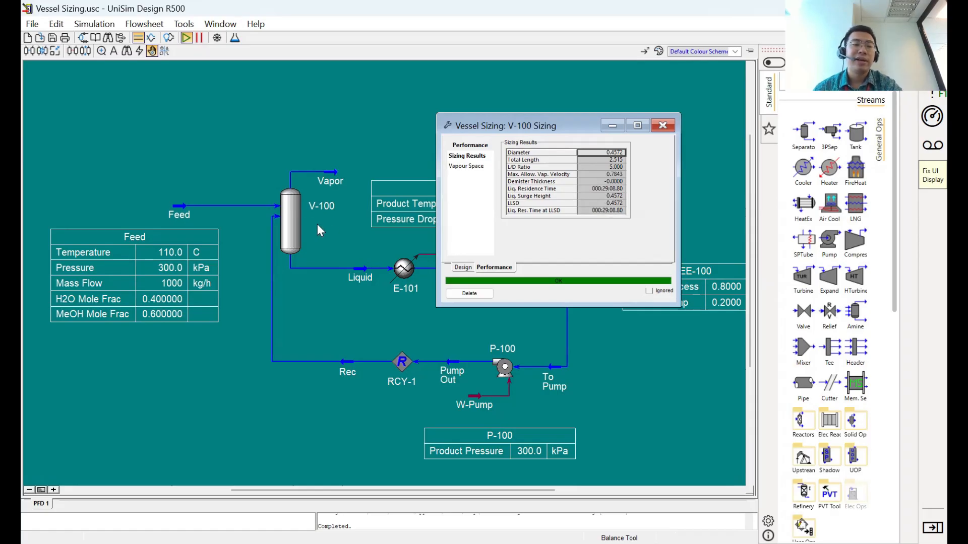
double_click(292, 219)
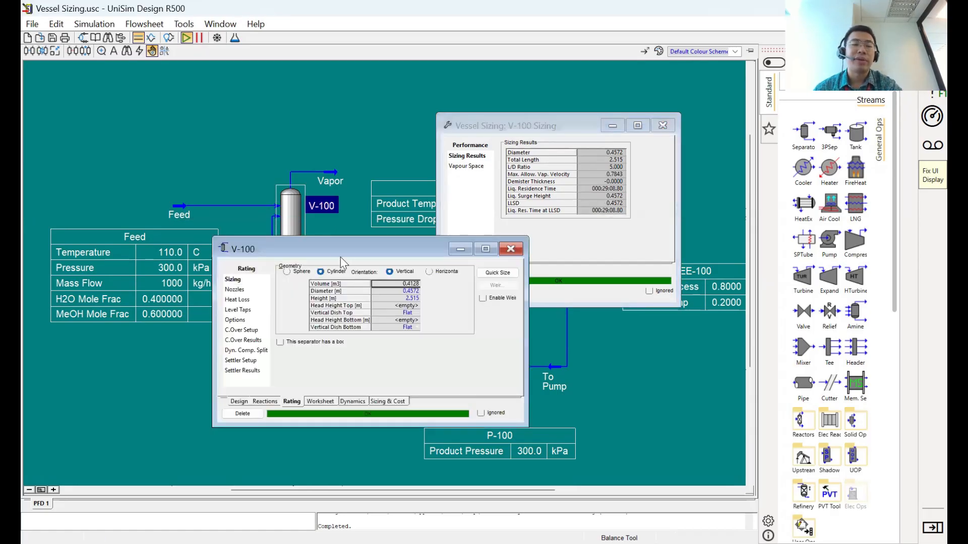
drag(337, 253, 213, 146)
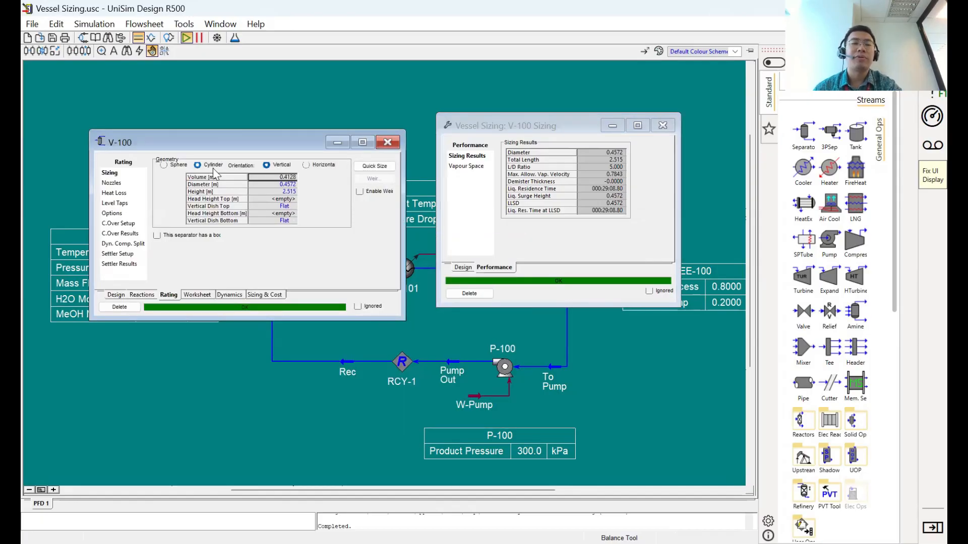
click(268, 183)
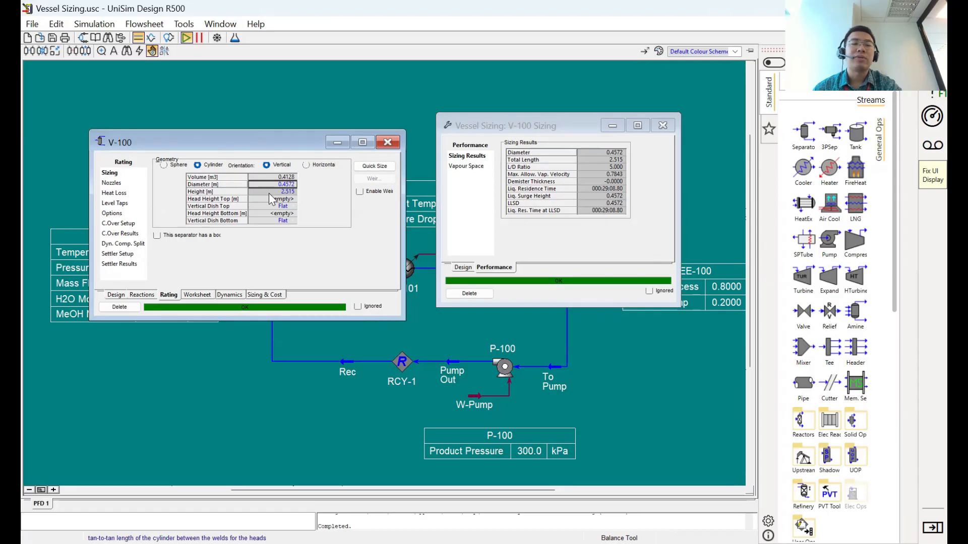
click(463, 267)
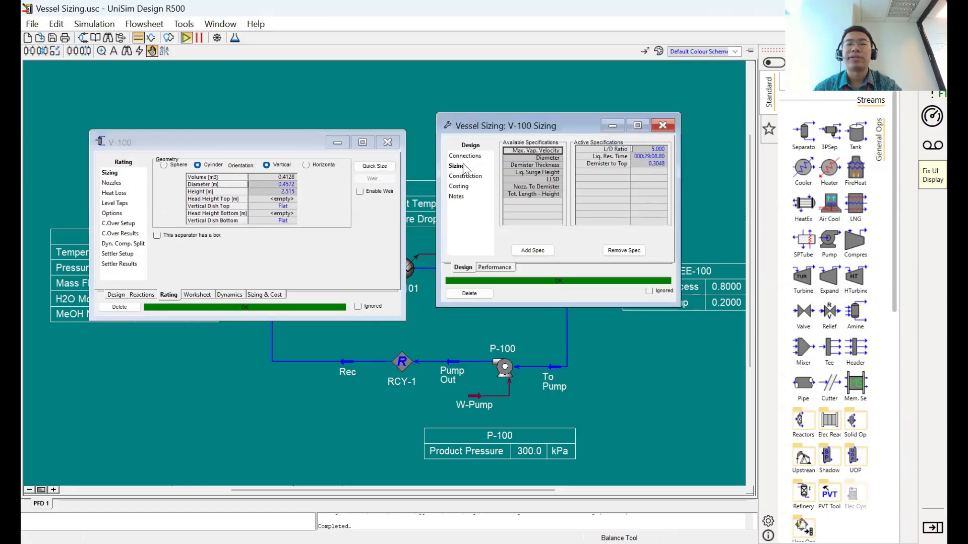
click(656, 150)
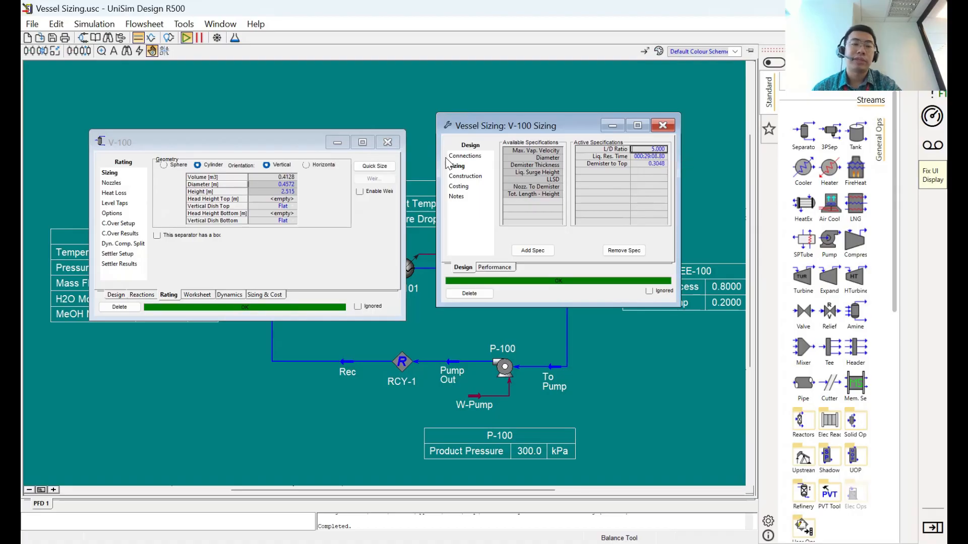
Switch the sizing utility and V-100 to horizontal orientation, Quick Size V-100 and compare the dimensions with the utility's sizing results.
click(462, 157)
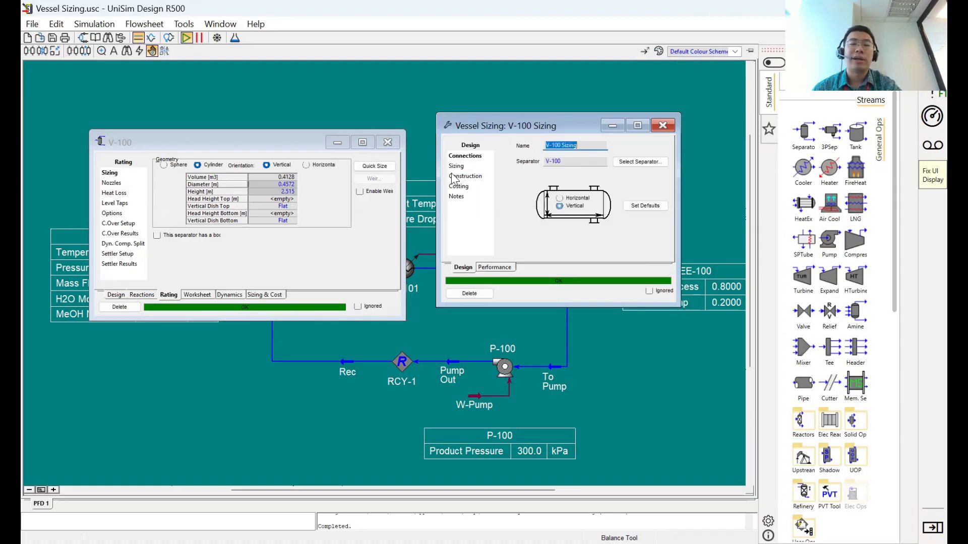
click(576, 198)
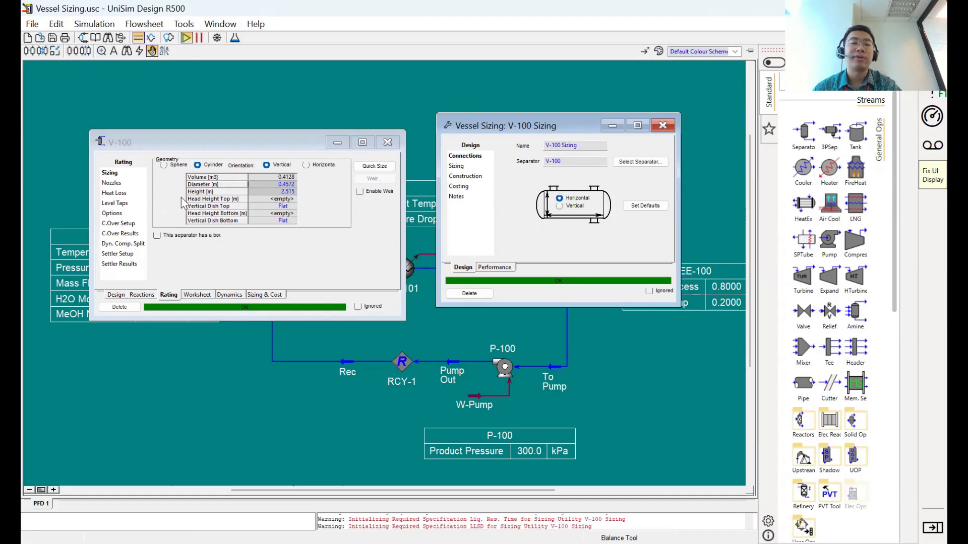
click(494, 267)
click(593, 183)
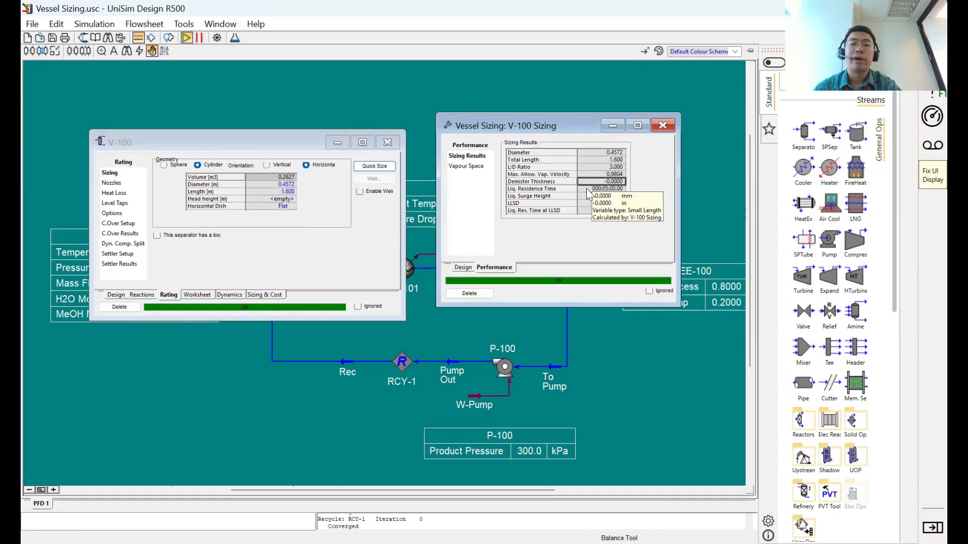
Review the horizontal vessel's active L/D ratio, liquid residence time and LLSD specifications in the sizing utility.
click(461, 268)
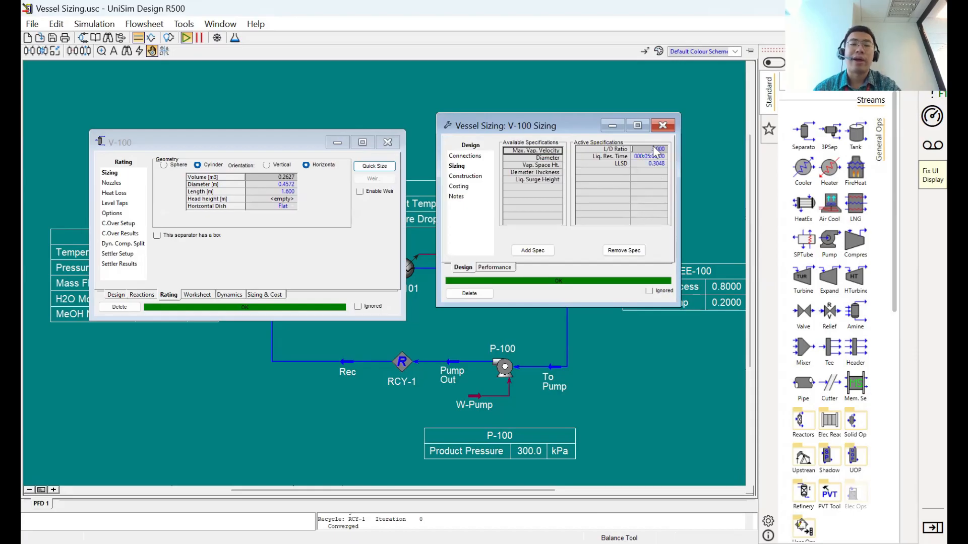
click(654, 170)
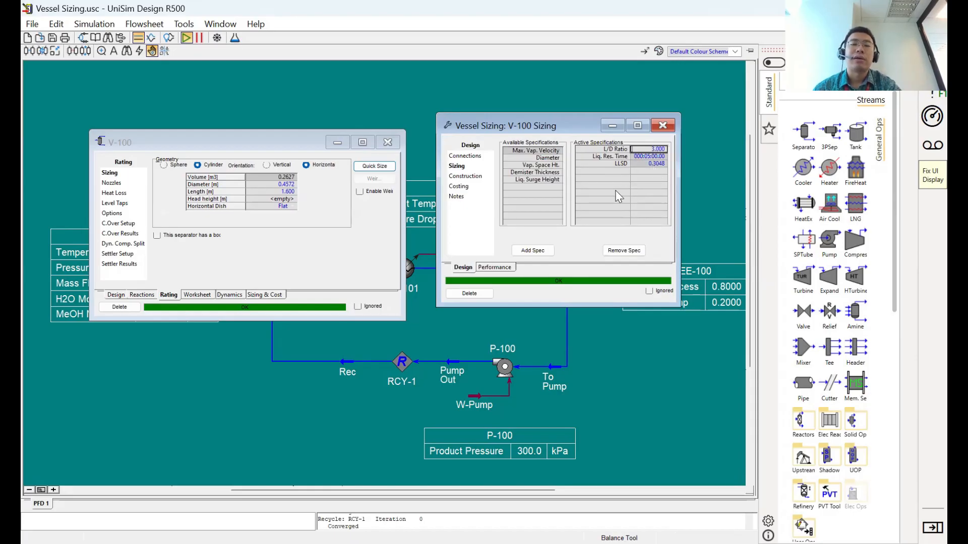
click(645, 157)
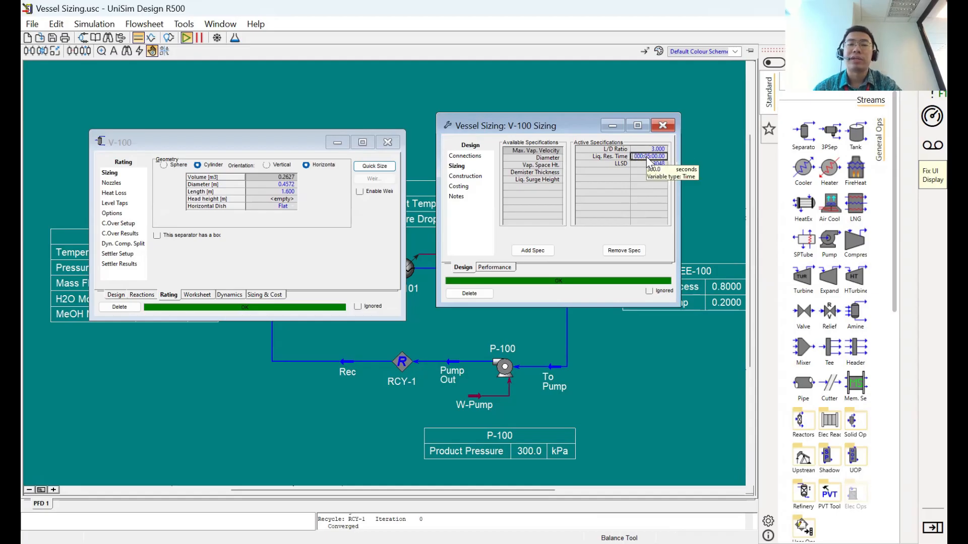
click(642, 166)
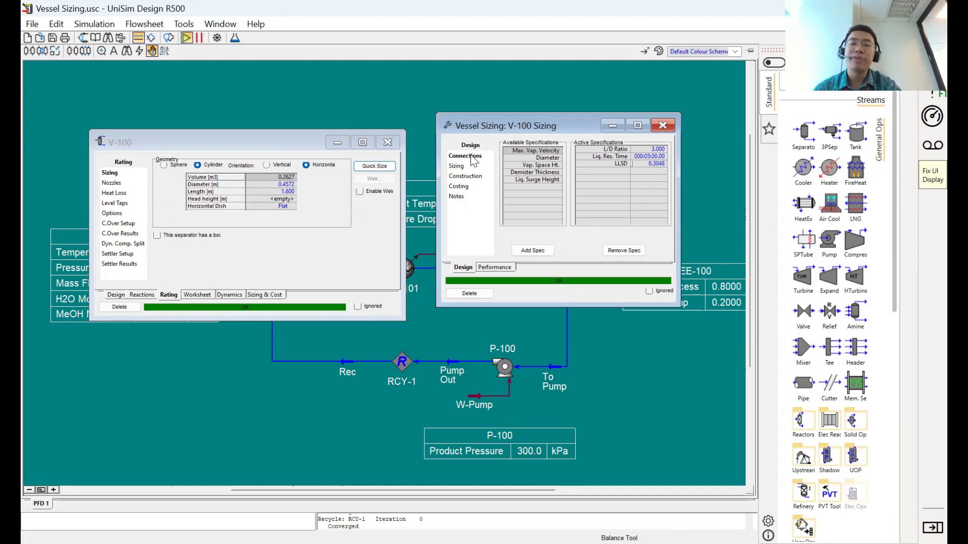
Return the sizing utility to vertical orientation and check its L/D ratio specification and sizing results.
click(473, 157)
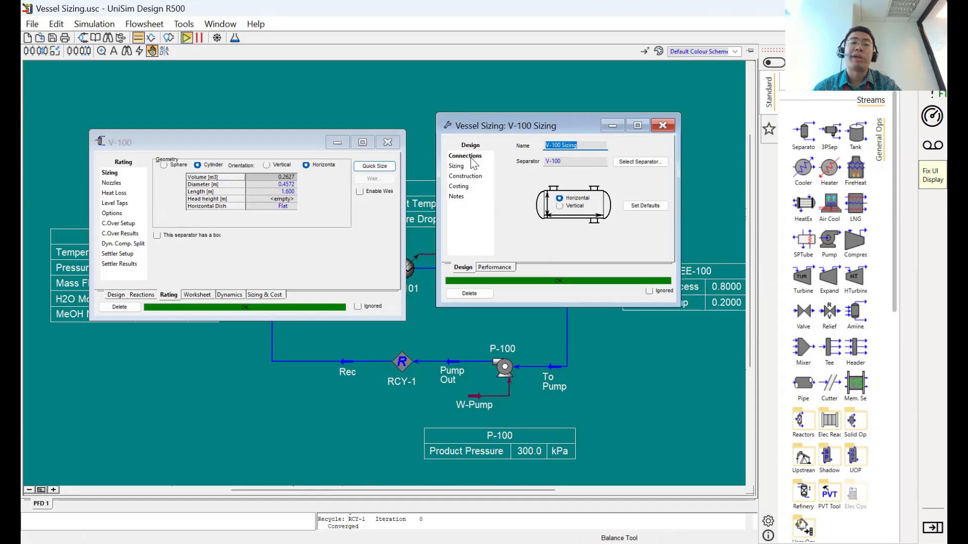
click(561, 206)
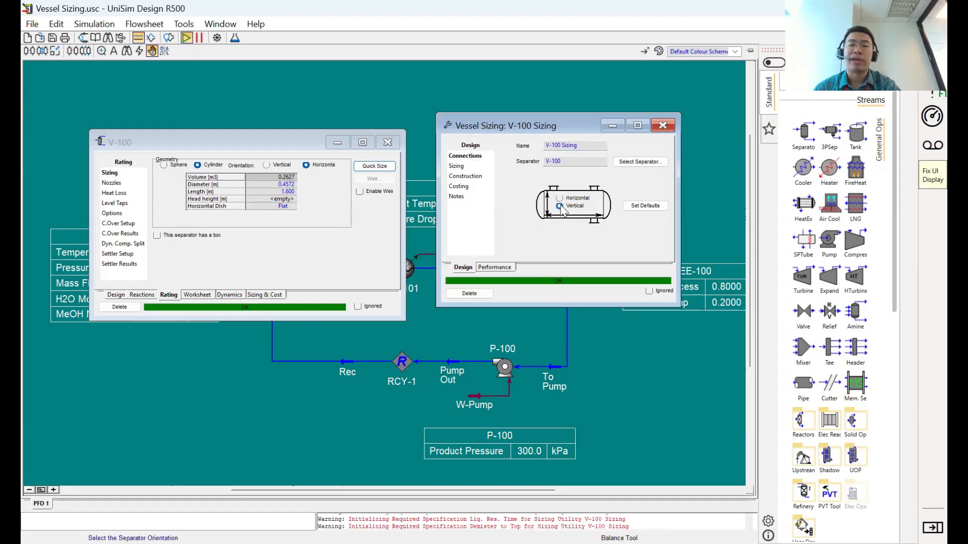
click(459, 166)
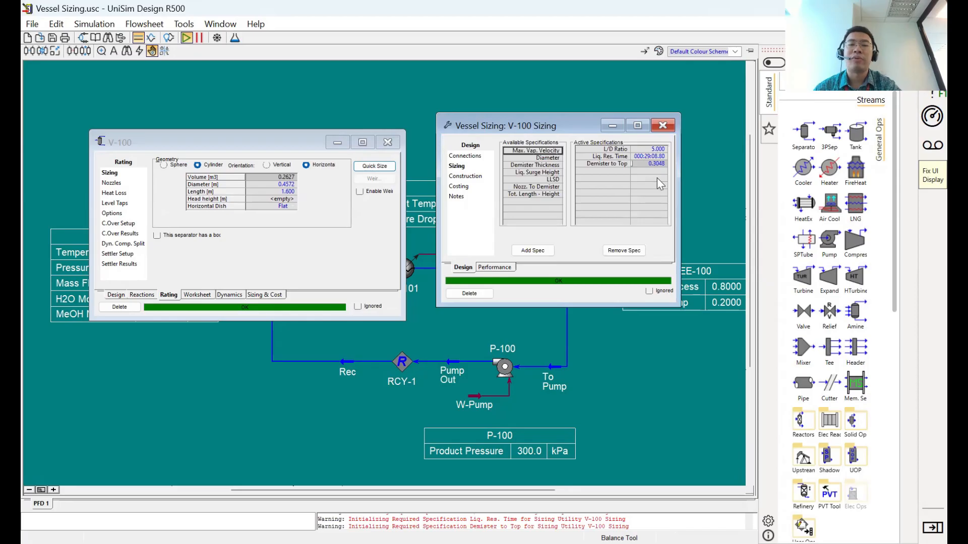
click(650, 149)
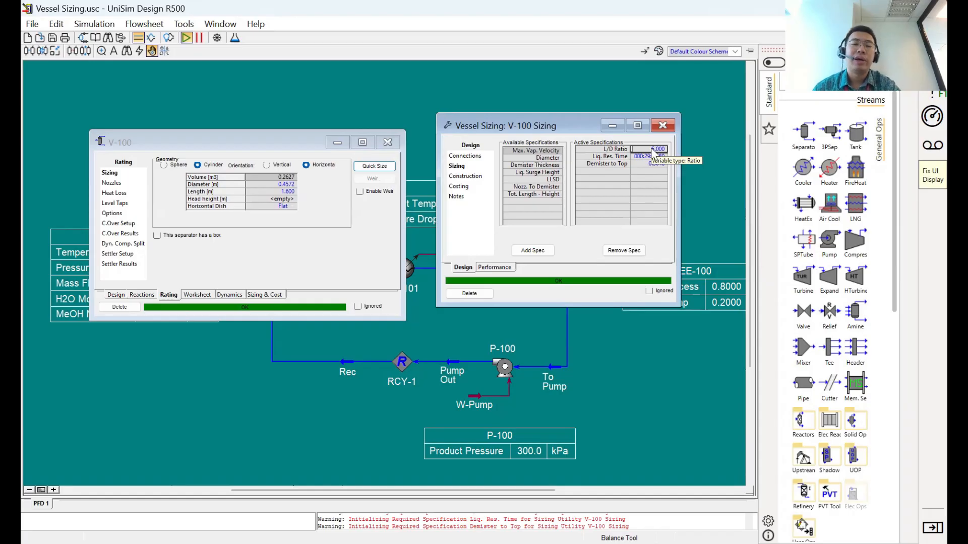
click(495, 267)
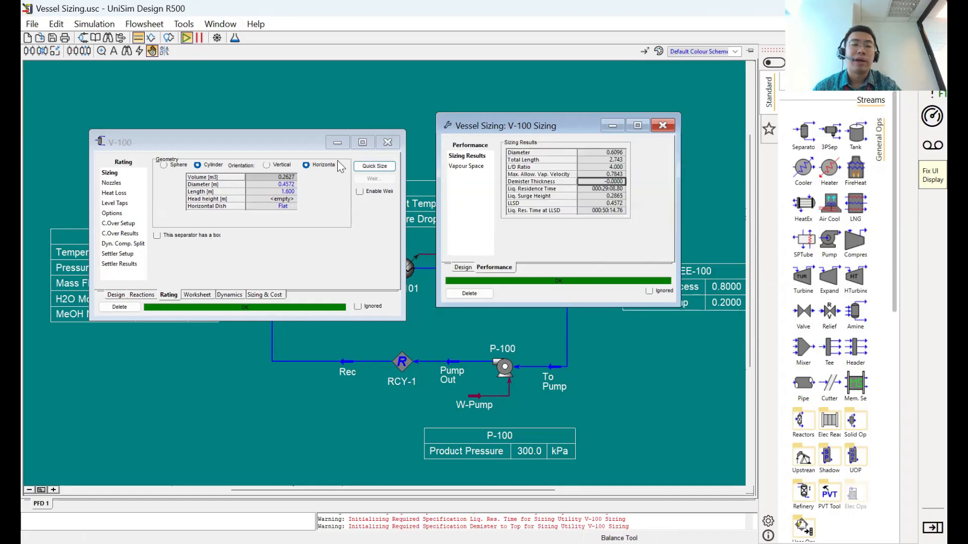
Return V-100's rating to vertical orientation, Quick Size it and compare its diameter and height with the utility's sizing results.
click(285, 166)
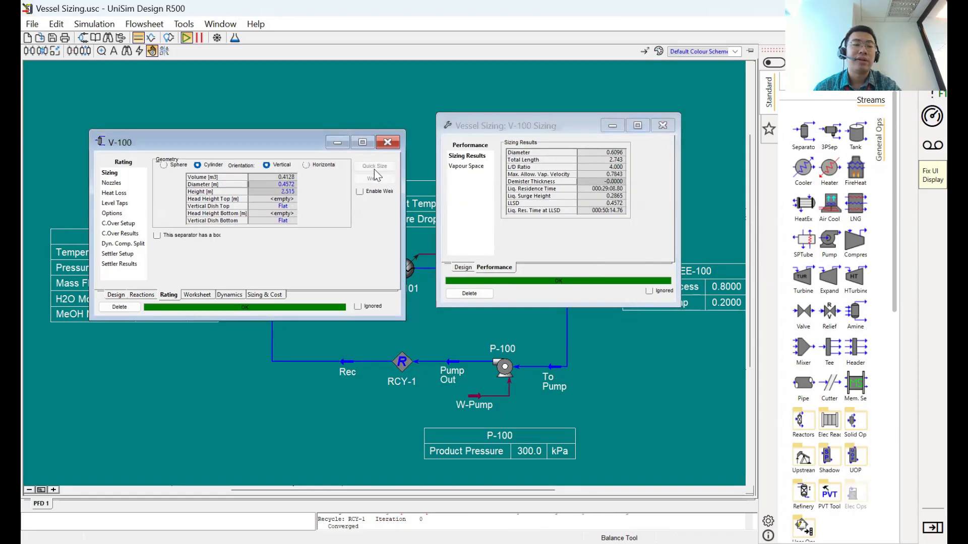
click(616, 160)
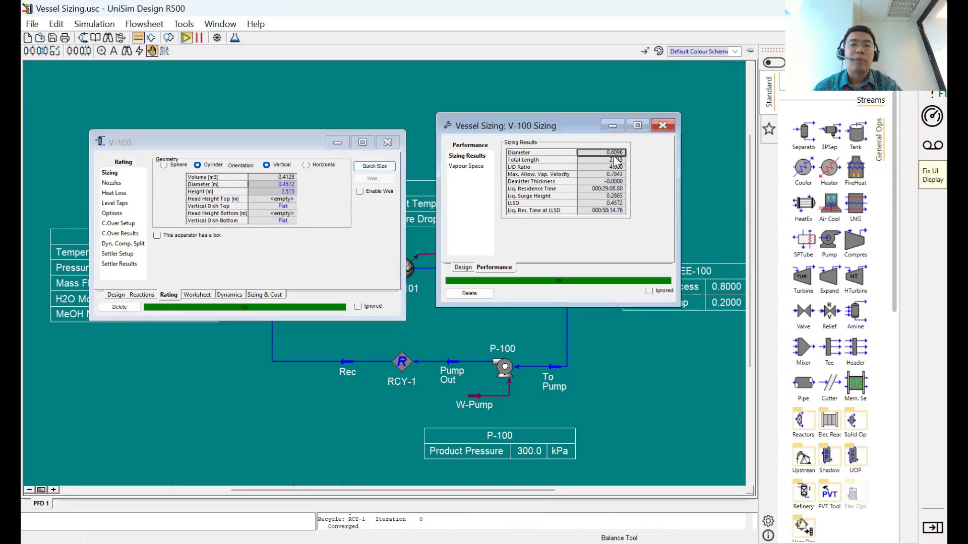
click(614, 161)
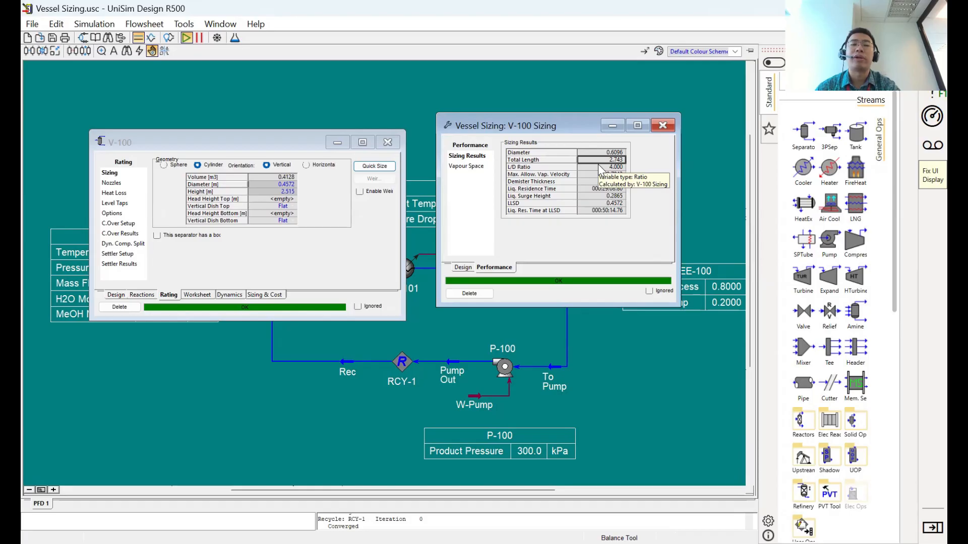
click(264, 189)
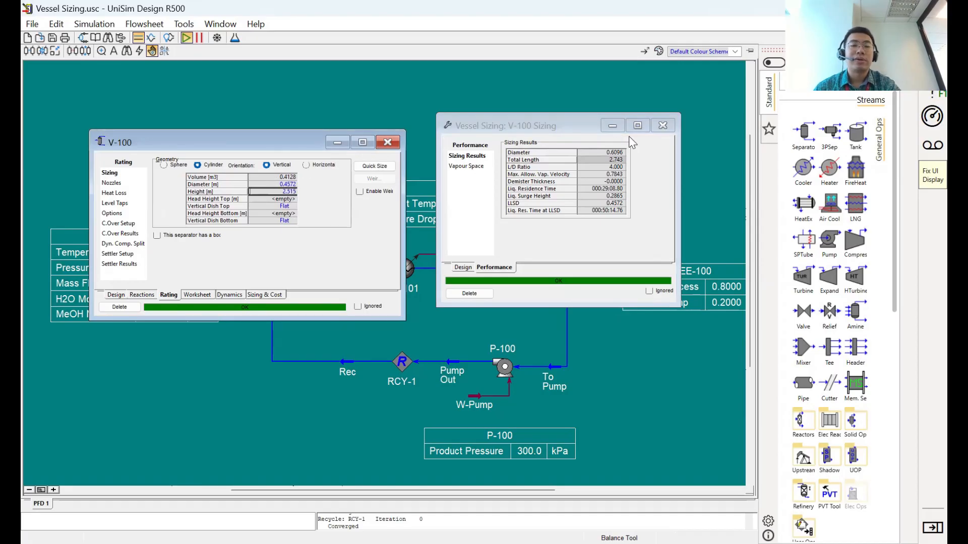
click(608, 157)
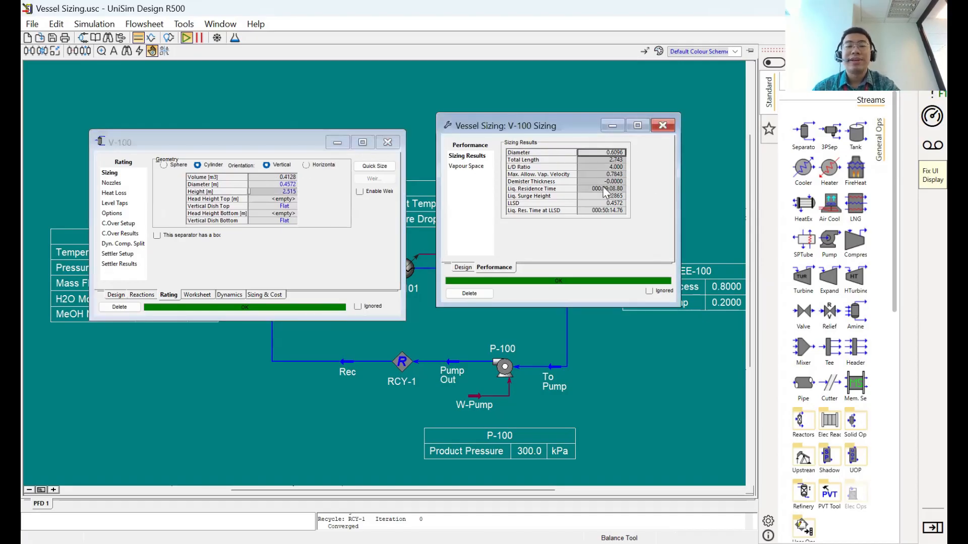